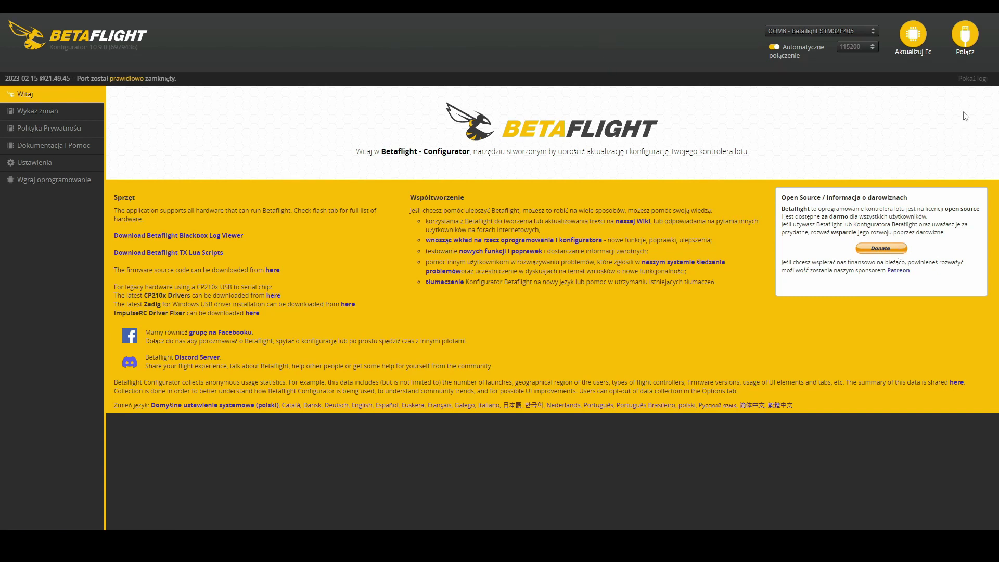
- Connect to the flight controller and set UART4's sensor input to GPS in the port configuration
left_click(969, 35)
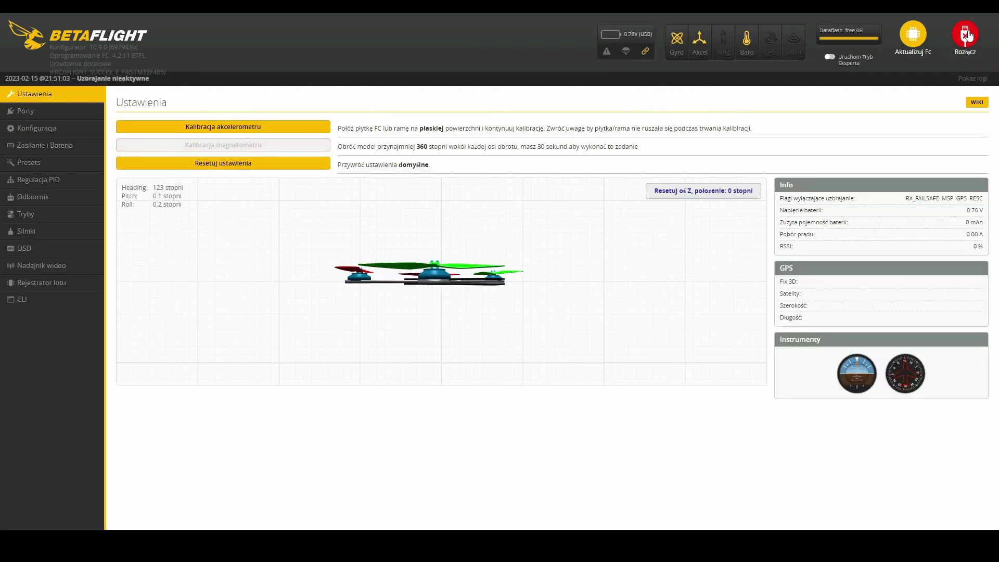
left_click(43, 116)
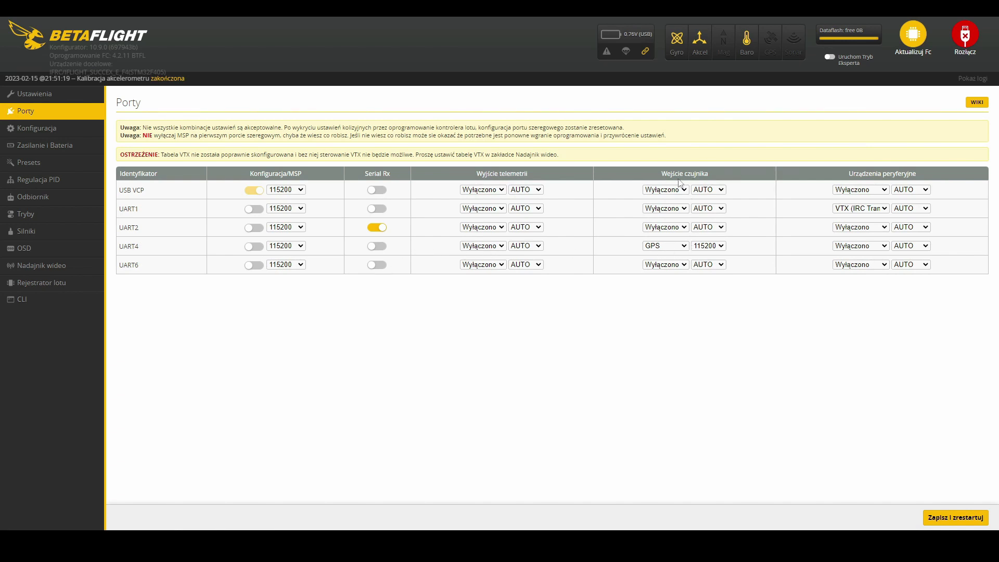
left_click(681, 252)
left_click(678, 250)
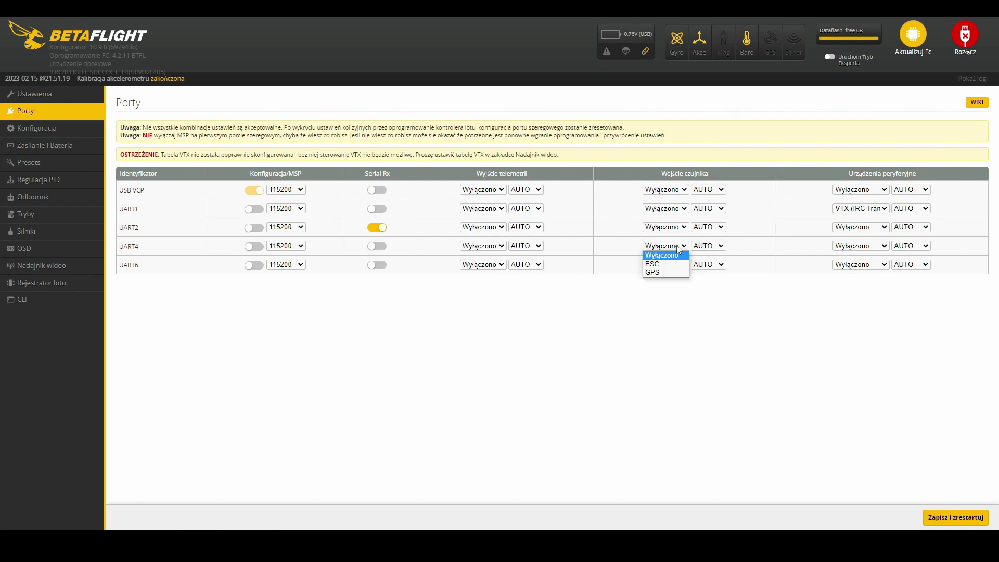
left_click(658, 273)
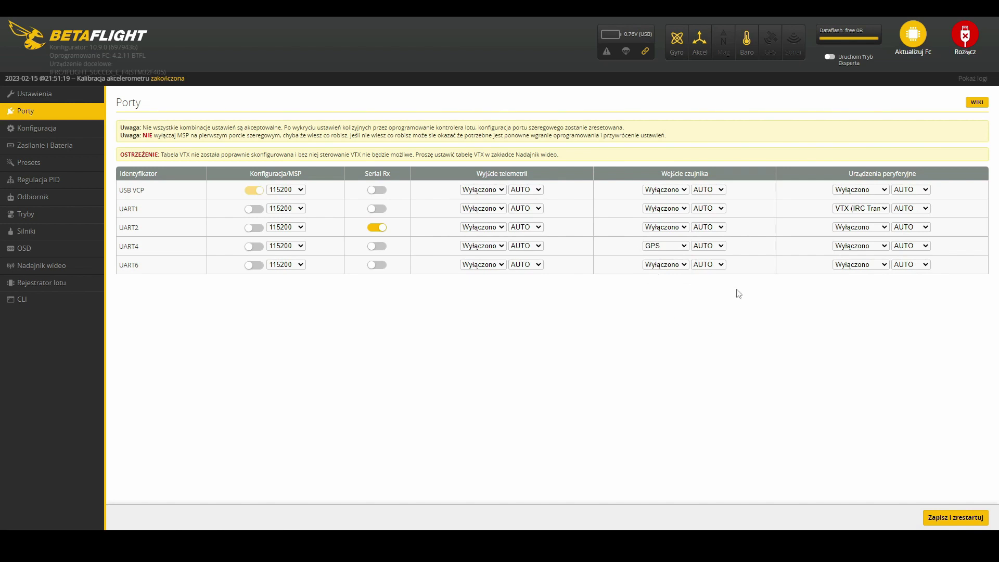
- Set UART4's GPS baud rate to 115200, then save the port settings and restart the controller
left_click(720, 251)
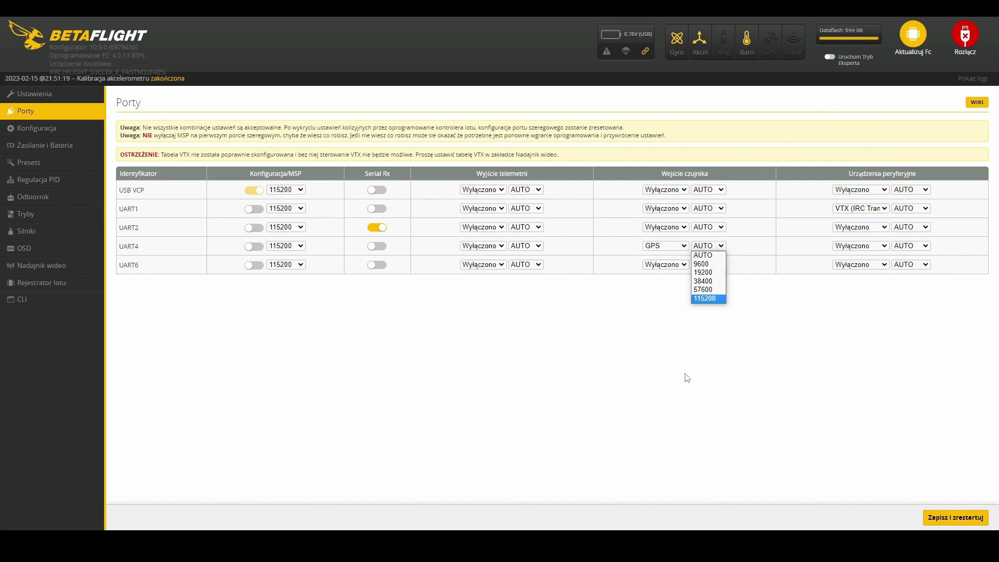
left_click(714, 300)
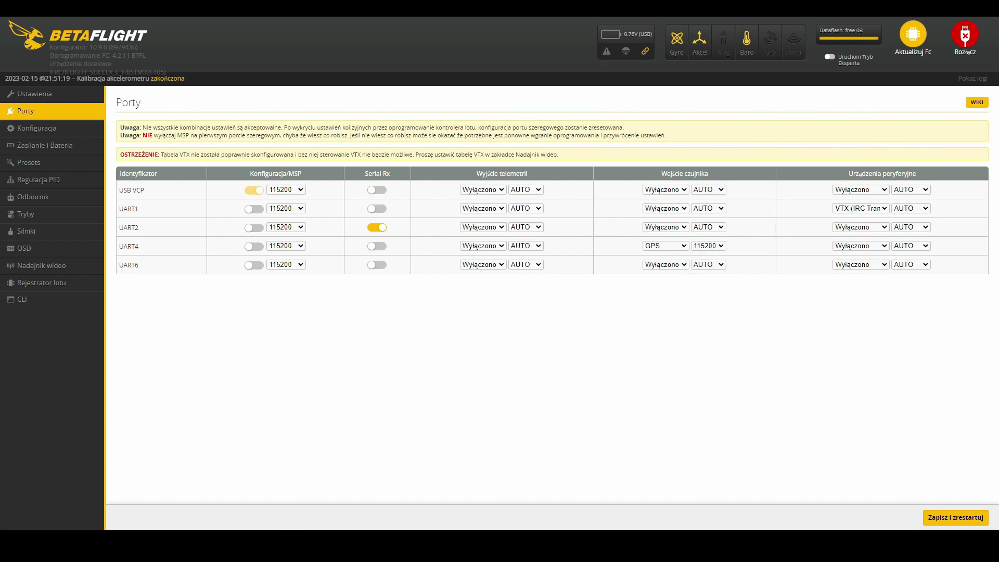
left_click(955, 523)
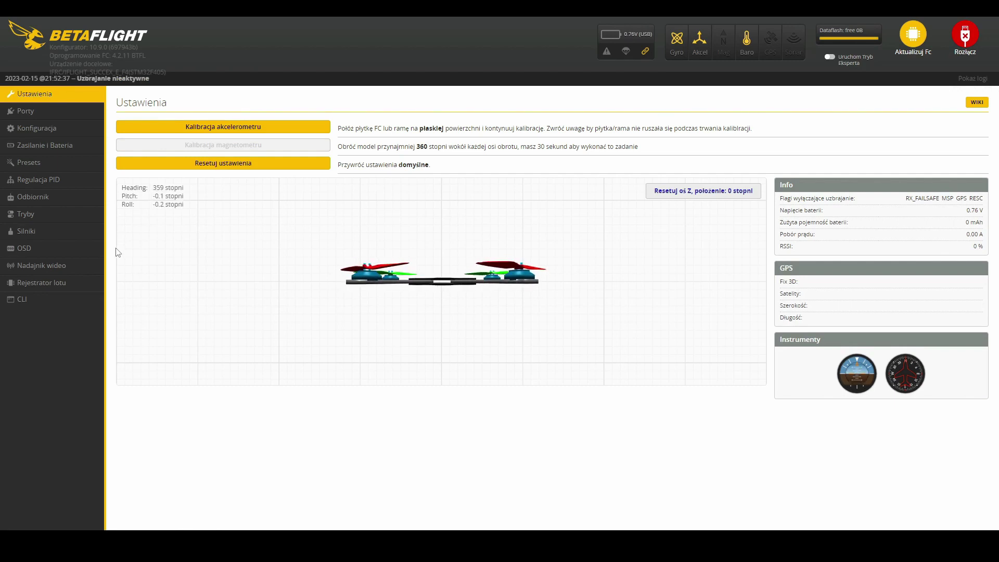
- Recheck the saved ports, then switch the GPS function off and back on in the controller configuration
left_click(50, 111)
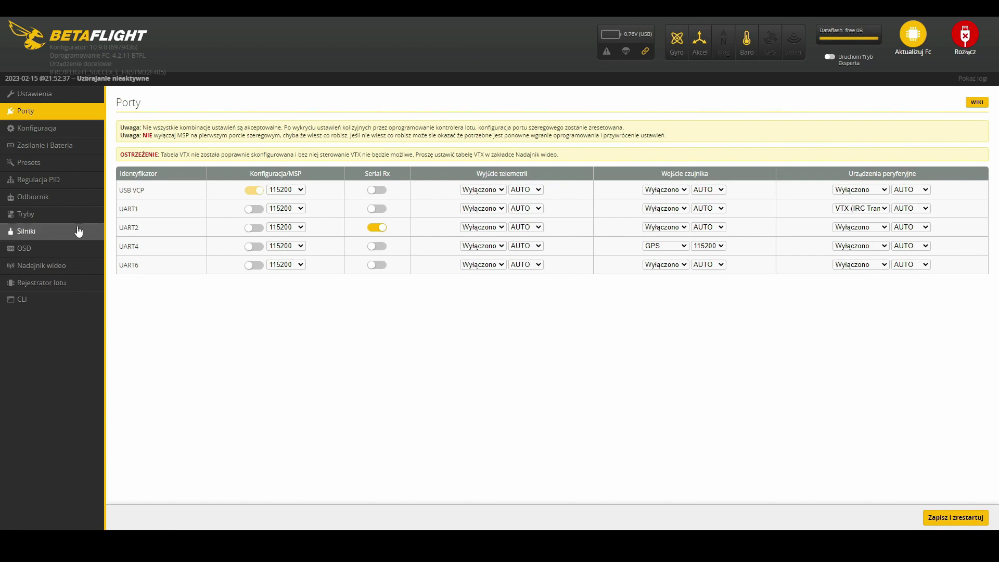
left_click(40, 127)
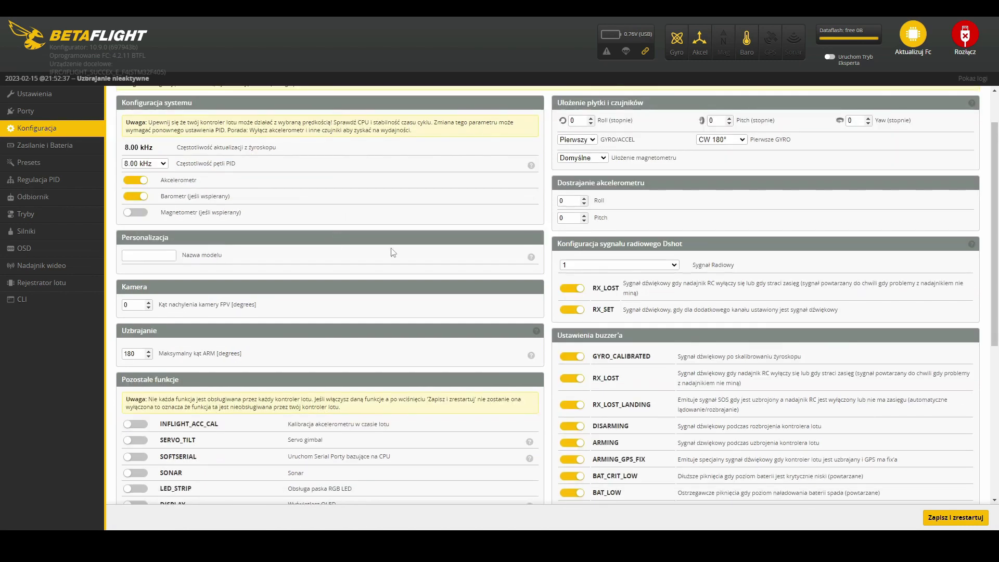
scroll(390, 250, "down", 5)
scroll(393, 252, "down", 2)
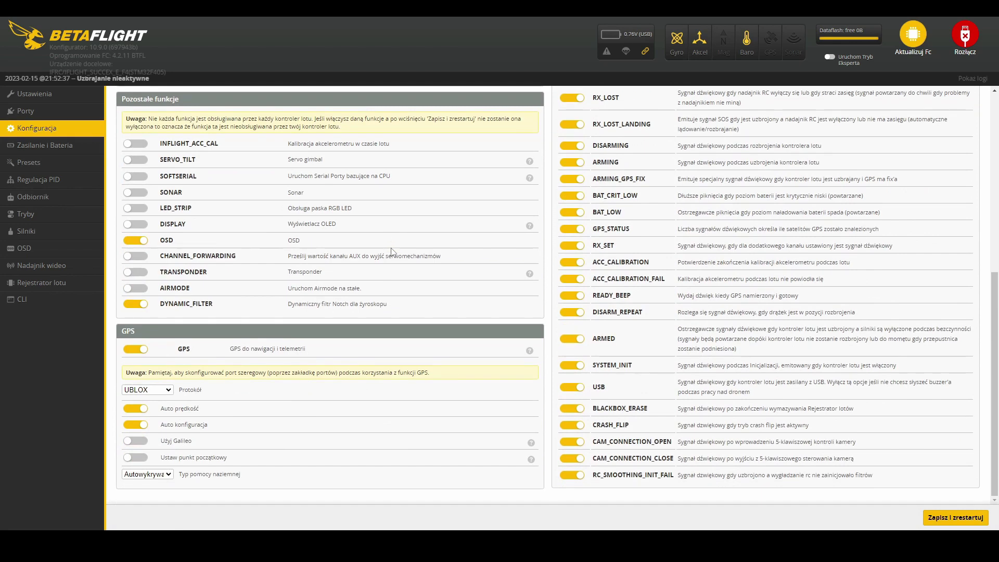
left_click(135, 353)
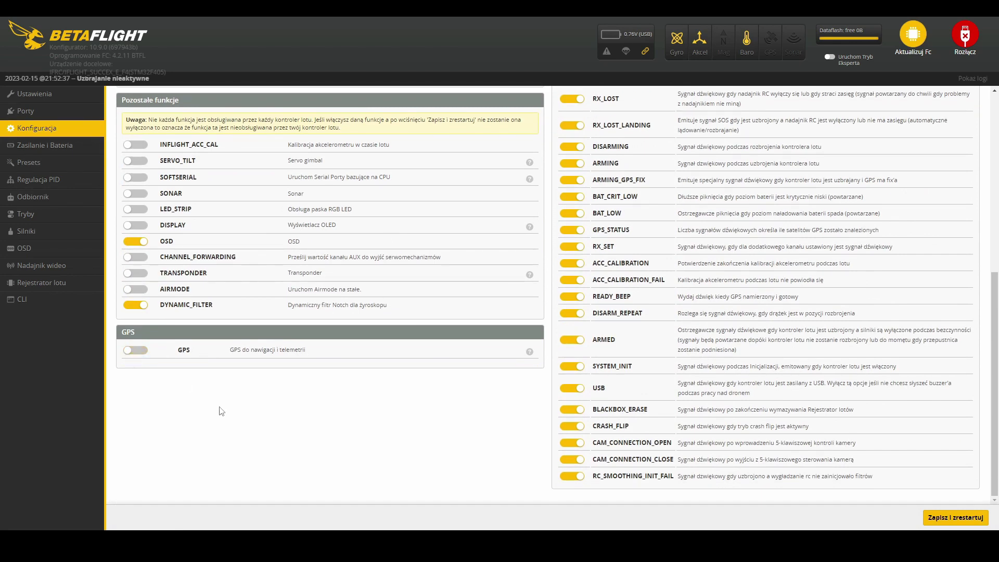
left_click(135, 352)
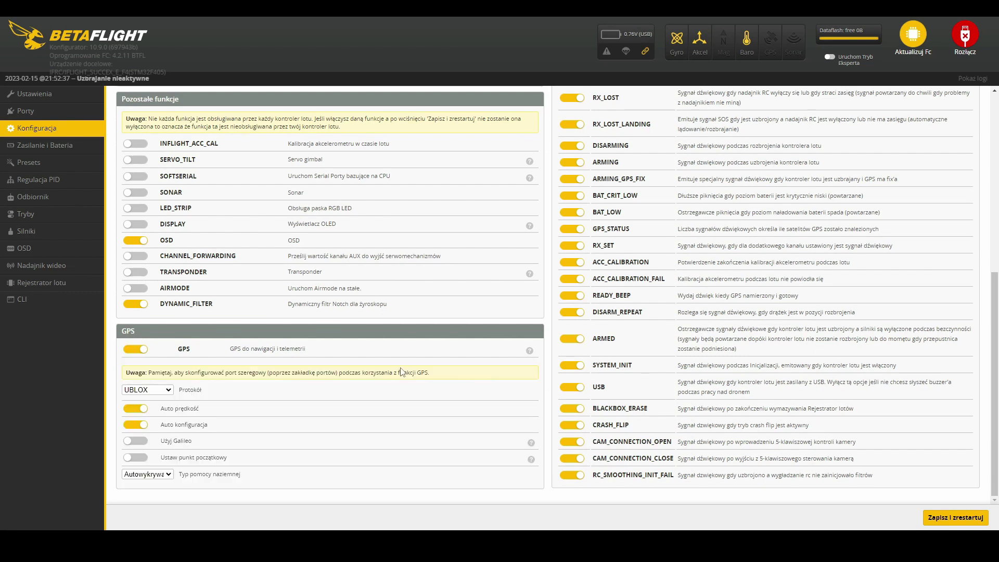
- Check the GPS protocol choices and the auto-configuration option, keeping UBLOX and automatic configuration on
left_click(165, 391)
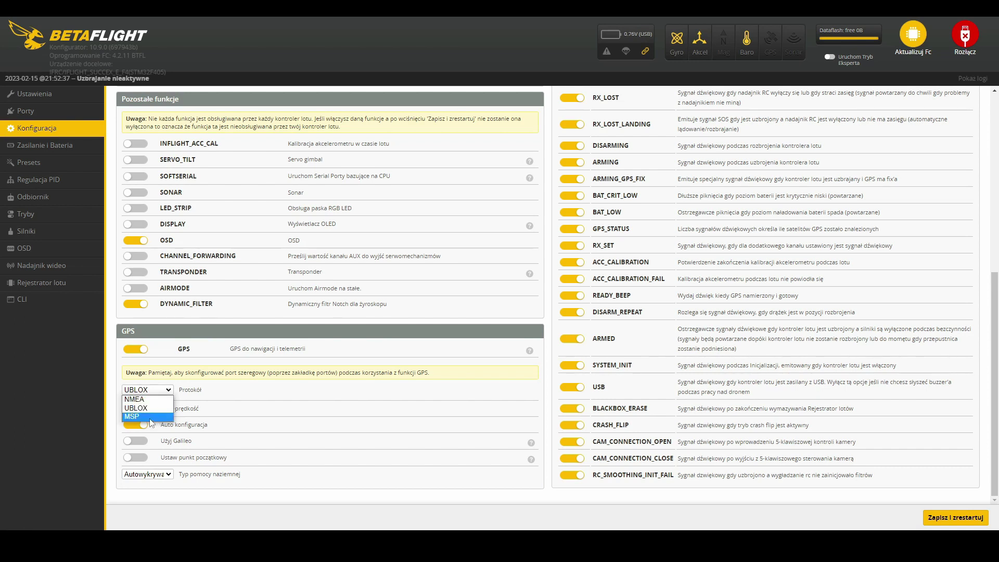
left_click(170, 391)
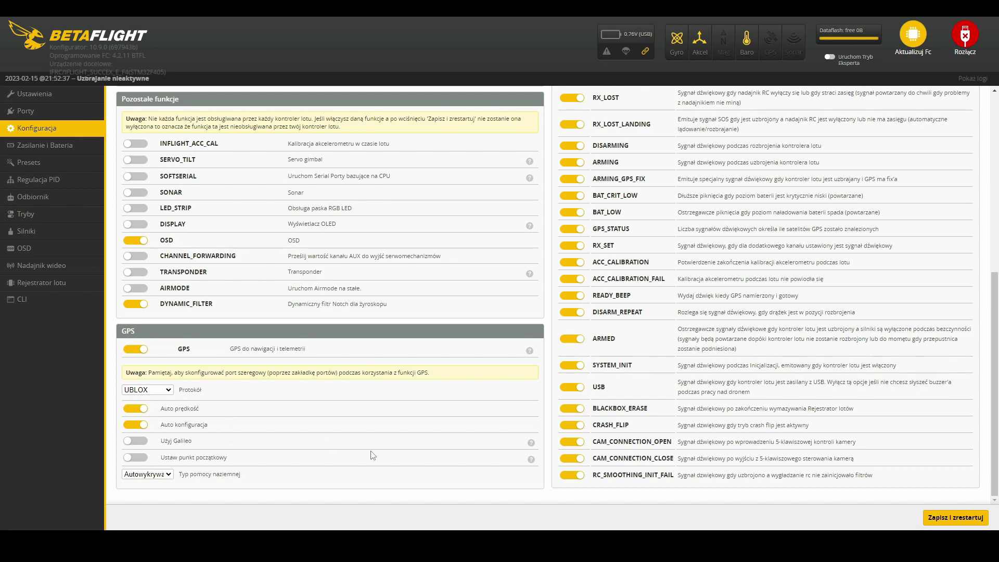
left_click(138, 426)
left_click(138, 427)
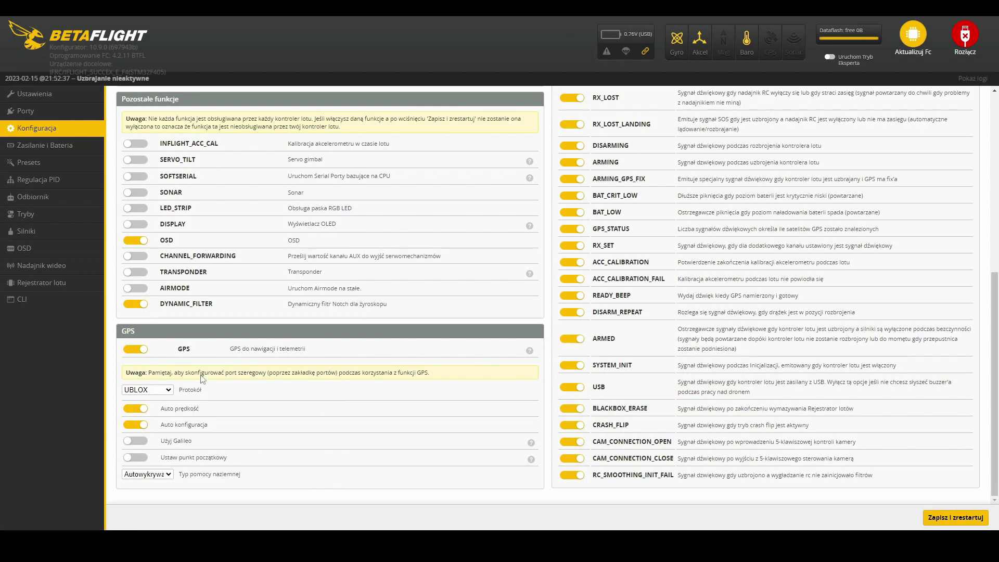
scroll(201, 375, "up", 6)
scroll(201, 375, "down", 6)
- Enable expert mode and open the failsafe settings for the stage 2 GPS Rescue procedure
left_click(830, 58)
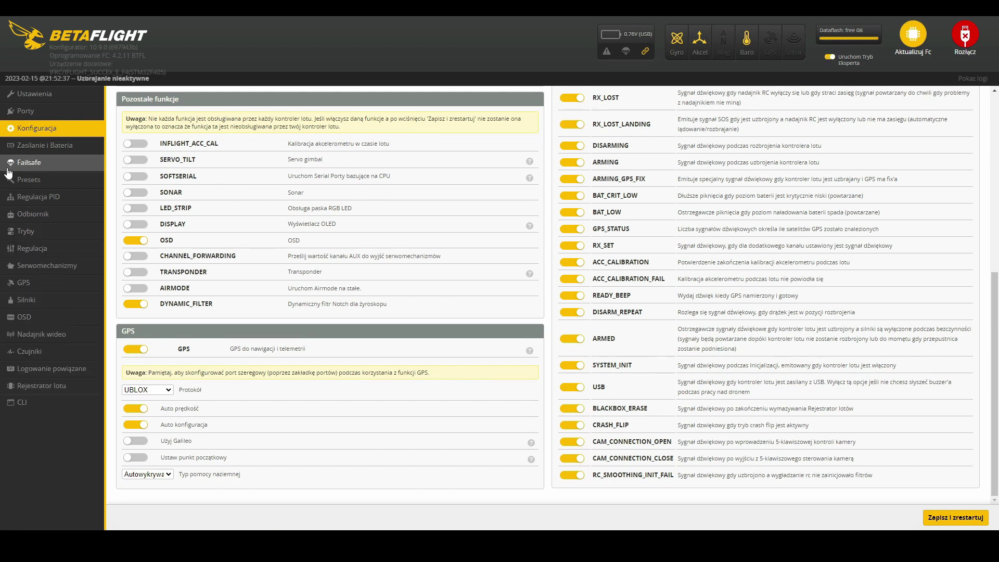
left_click(40, 164)
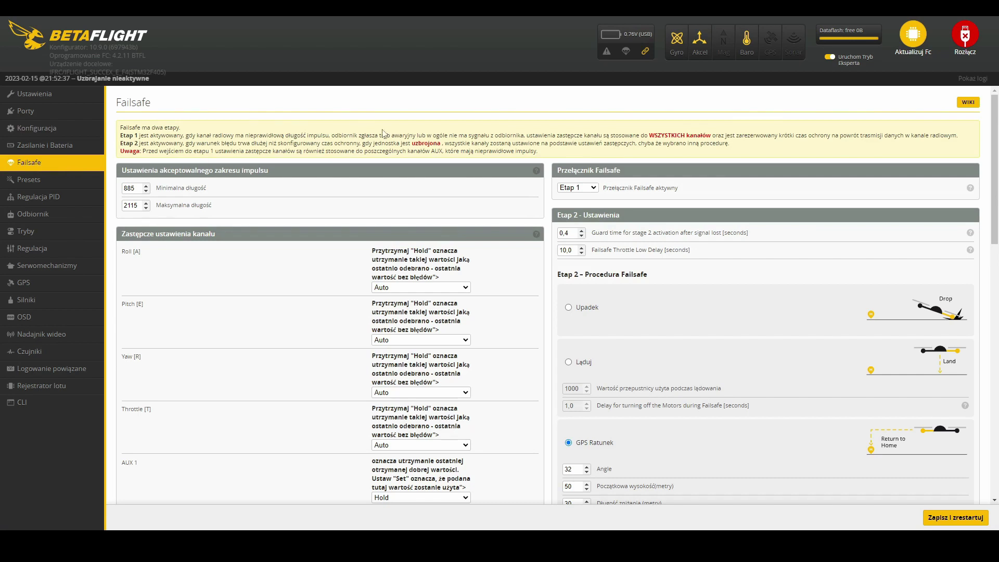
scroll(736, 207, "down", 3)
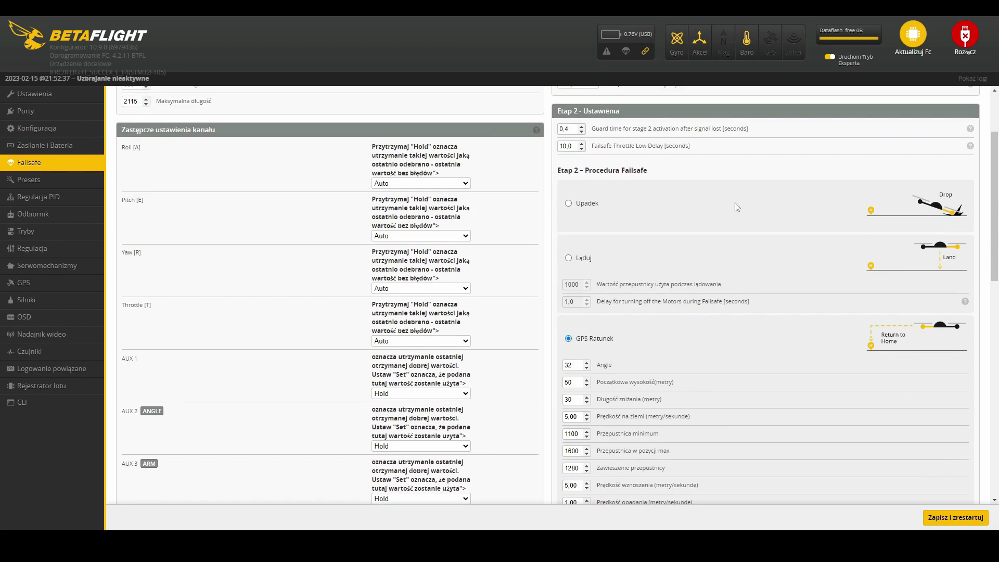
scroll(737, 206, "up", 1)
scroll(748, 319, "down", 2)
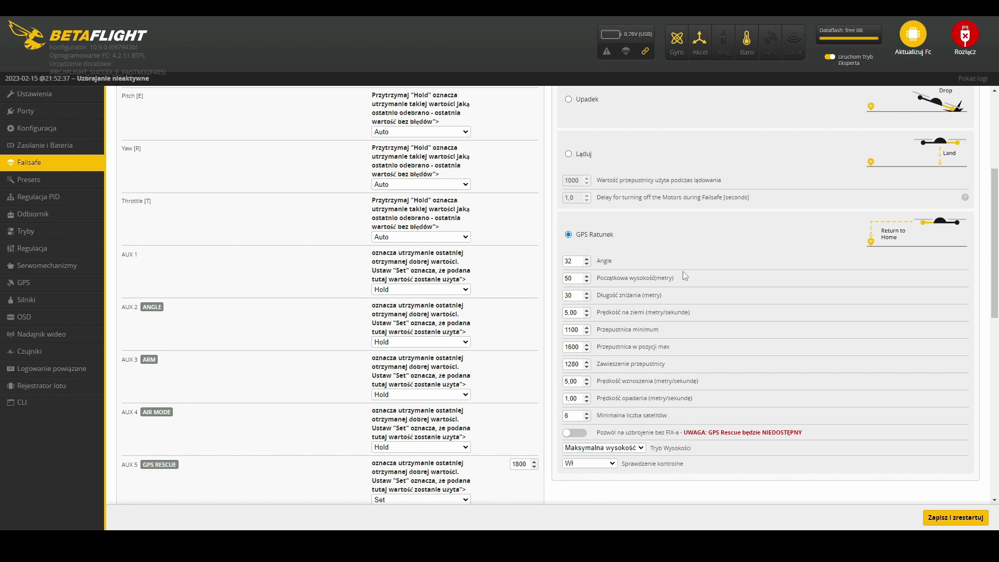
scroll(744, 297, "down", 1)
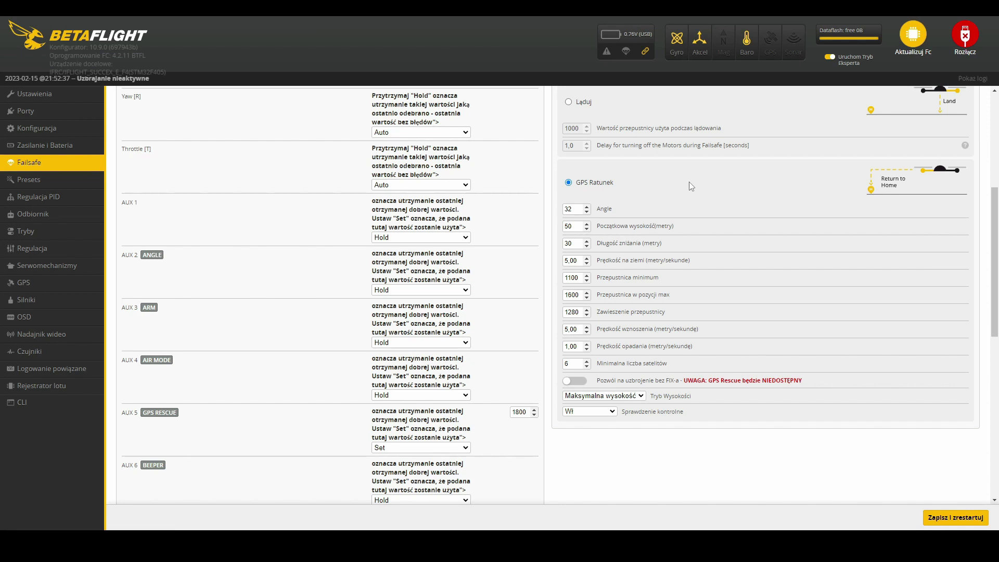
- Examine the GPS Rescue altitude mode choices together with the initial altitude value, keeping Maksymalna wysokość
key("Down")
key("Down")
left_click(634, 398)
left_click(631, 426)
left_click(640, 398)
left_click(640, 398)
double_click(574, 228)
left_click(630, 400)
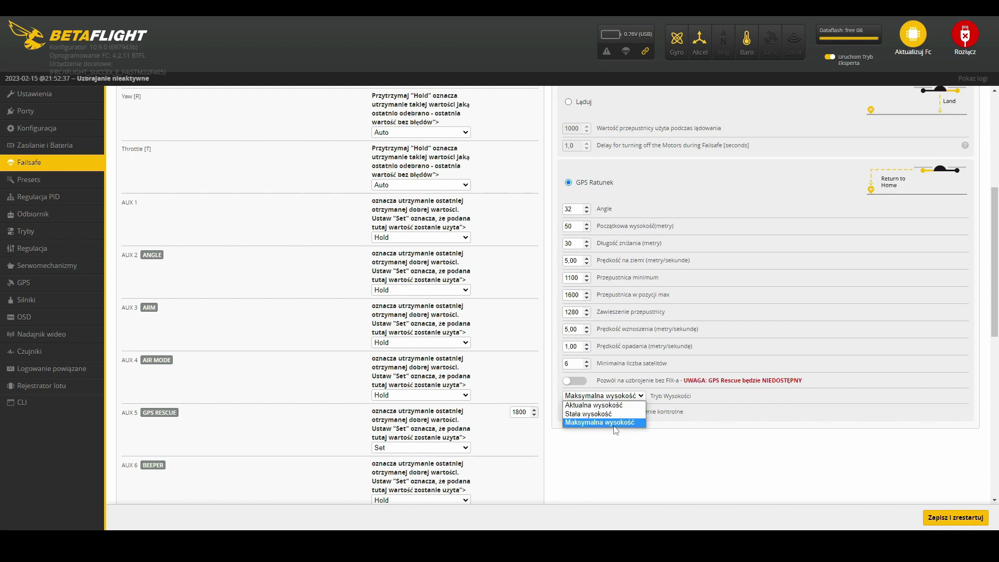
left_click(641, 396)
- Change the GPS Rescue altitude mode to Stała wysokość, then set it back to Maksymalna wysokość
left_click(641, 396)
left_click(613, 414)
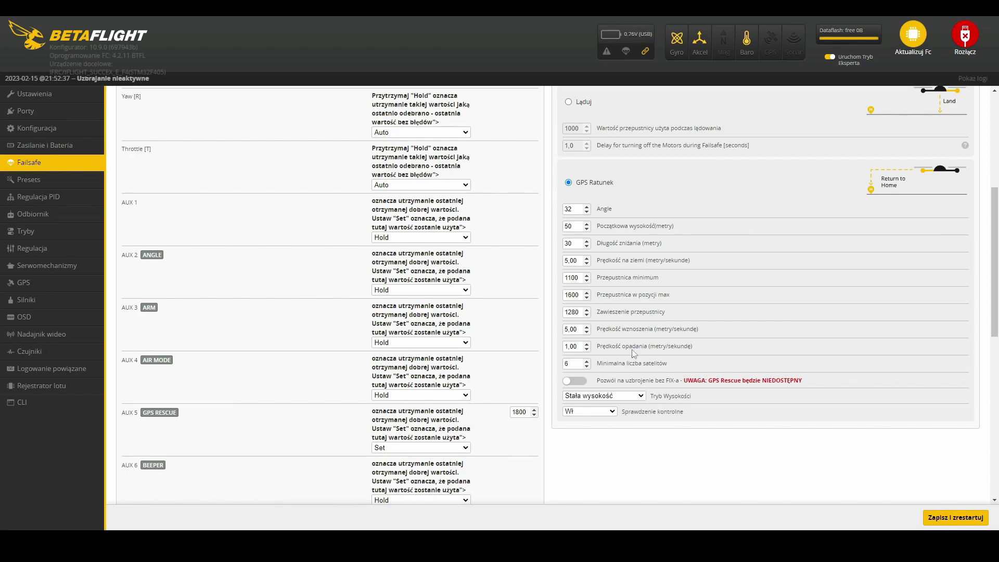
left_click(619, 400)
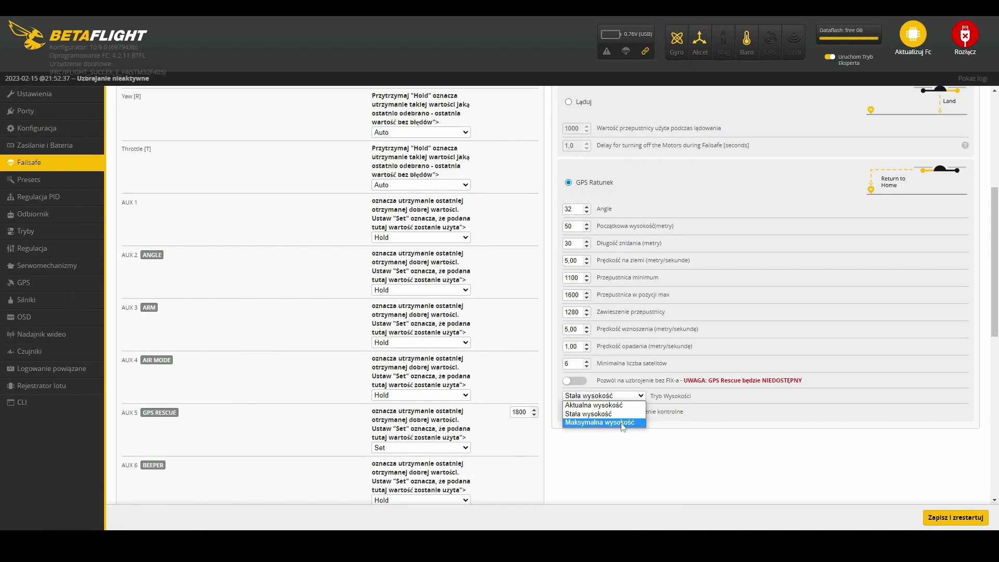
left_click(622, 423)
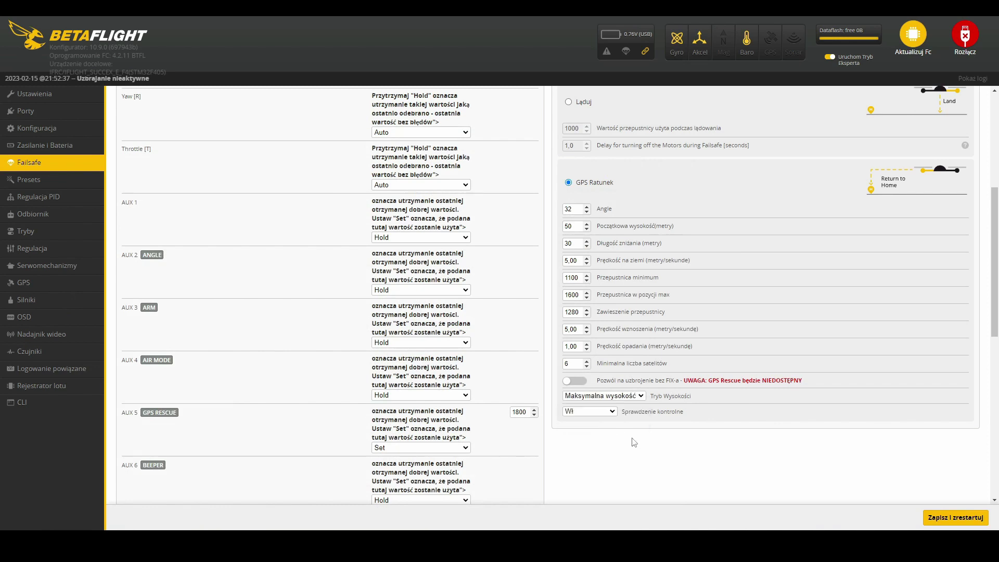
- Check the available GPS Rescue altitude modes and sanity check options without changing either setting
left_click(609, 400)
left_click(608, 400)
left_click(601, 413)
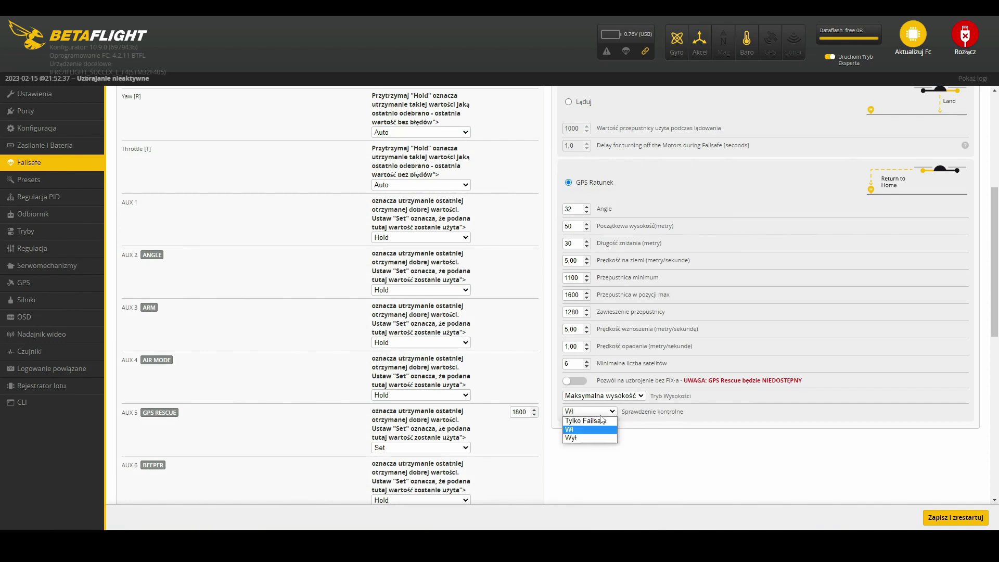
left_click(614, 415)
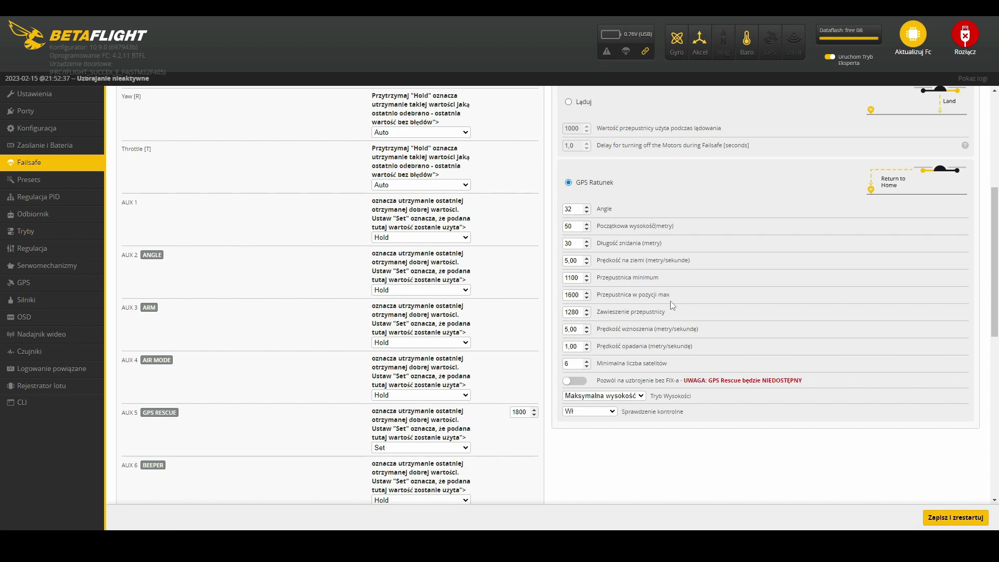
- Open the flight modes and review the channel choices for GPS RESCUE, keeping it on AUX 5
left_click(41, 219)
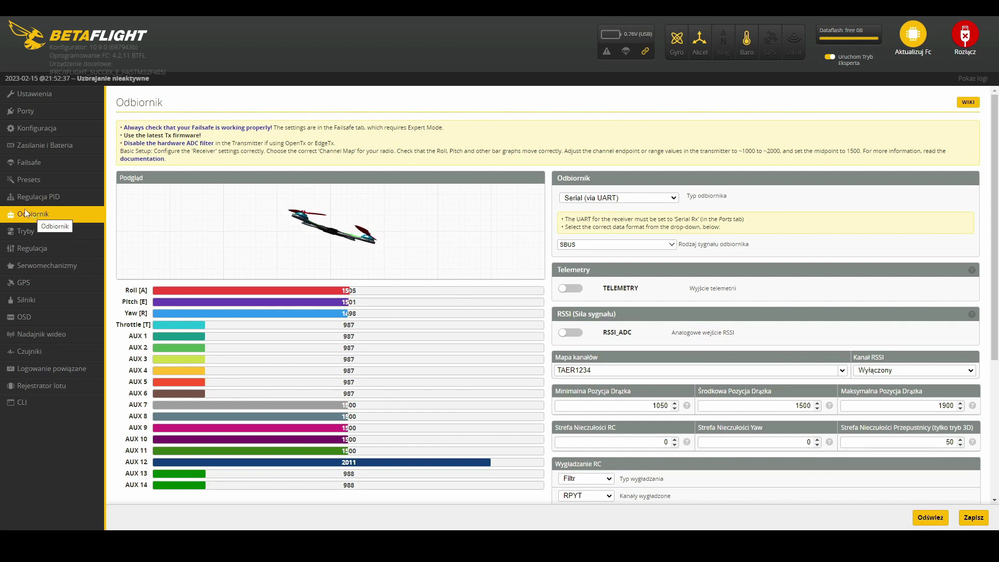
left_click(29, 235)
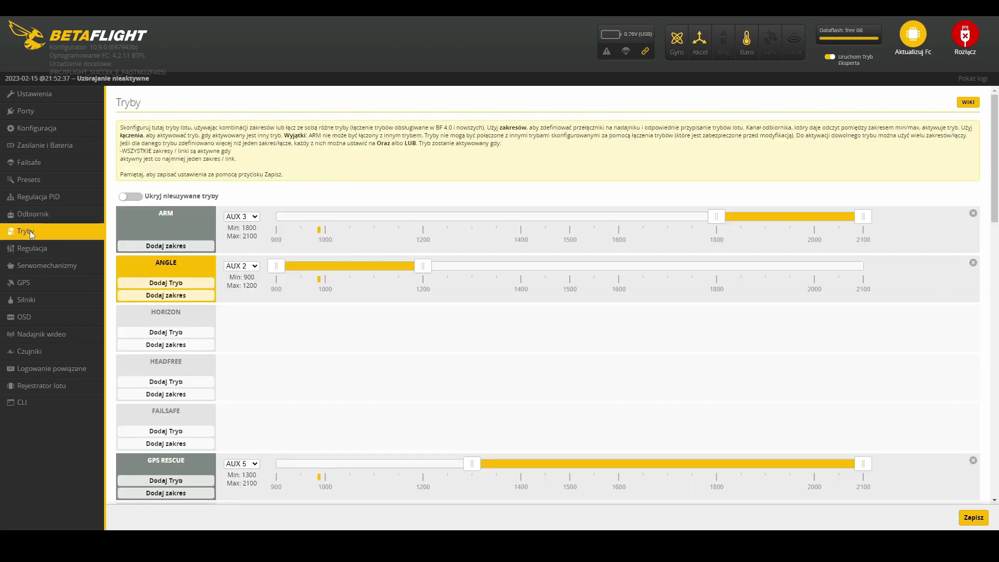
scroll(392, 347, "down", 3)
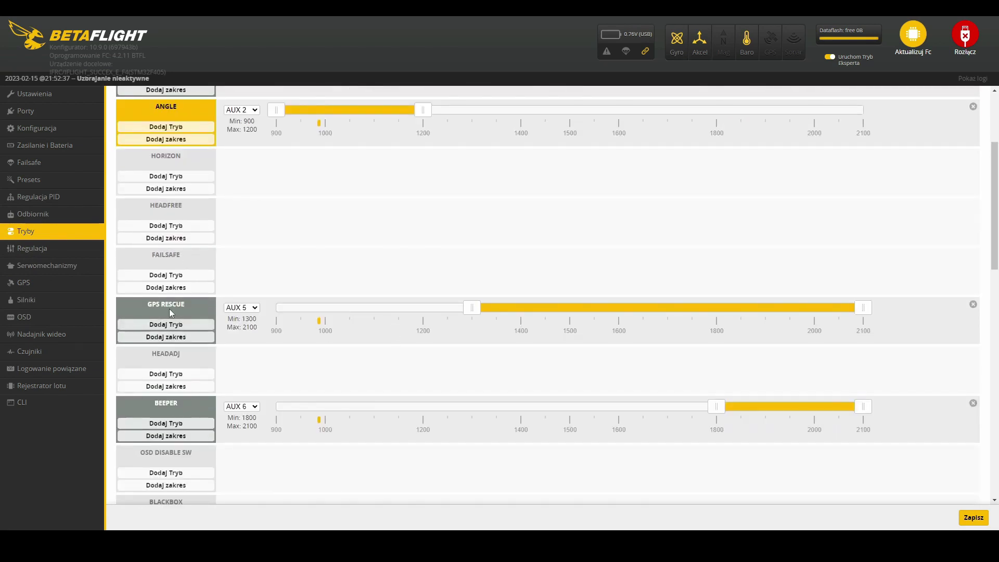
left_click(249, 312)
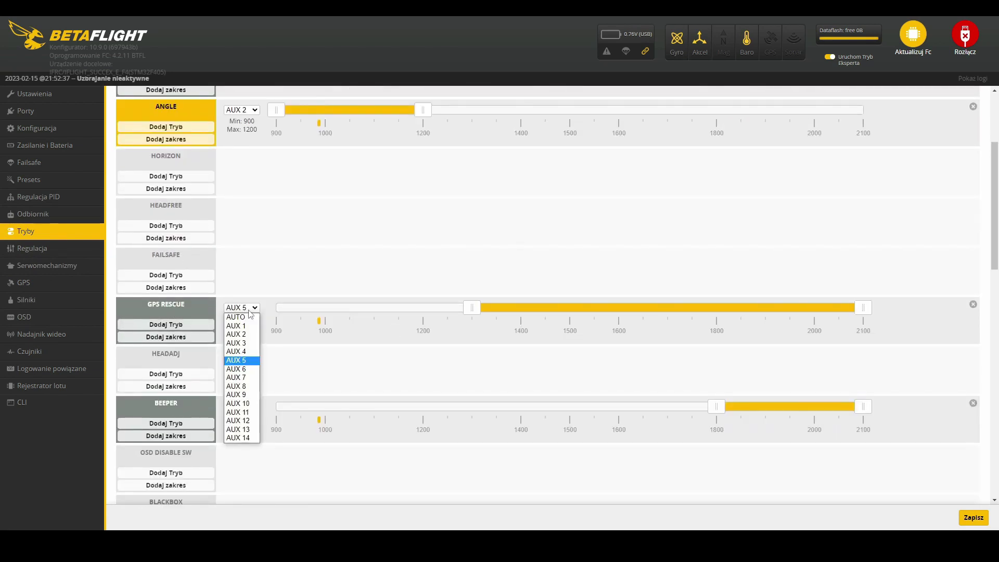
left_click(249, 313)
left_click(249, 313)
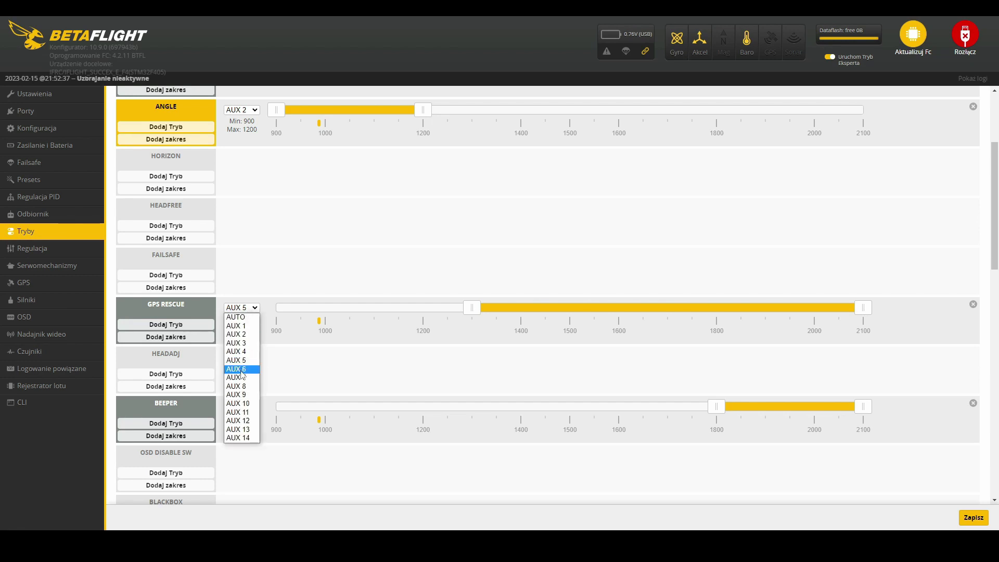
left_click(248, 308)
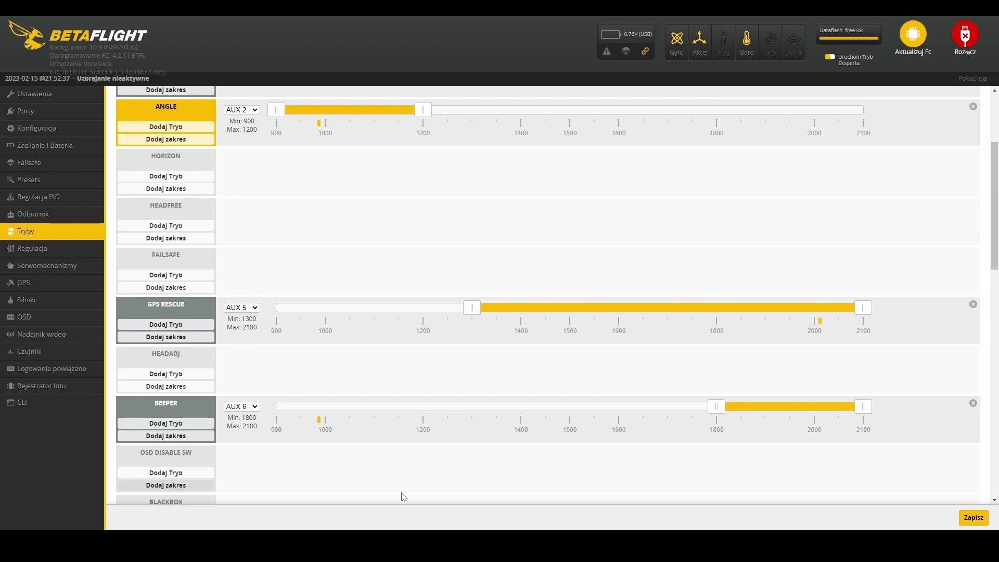
- Examine the GPS status page for the 3D fix, satellite signal strength and current location
left_click(23, 282)
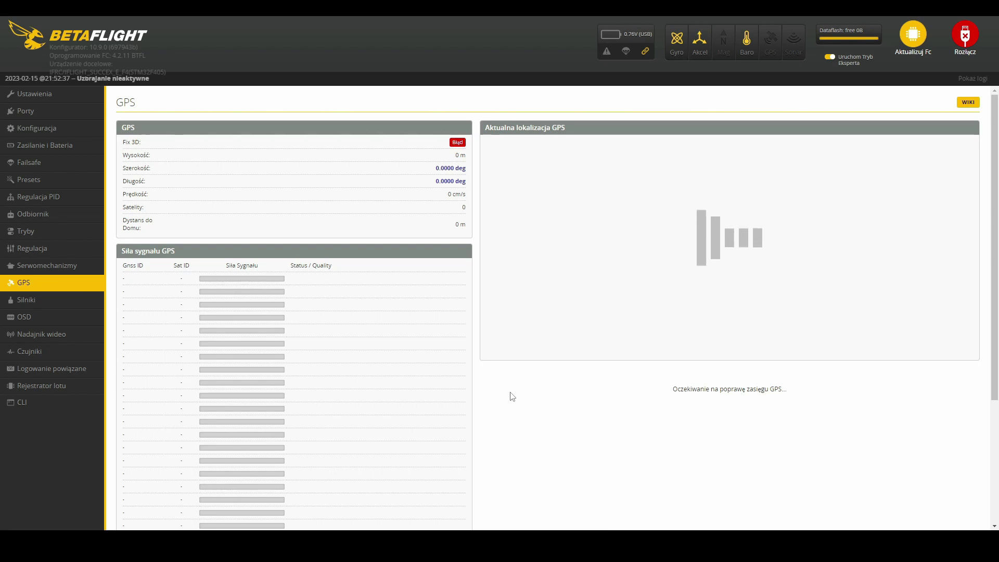
scroll(512, 397, "down", 3)
scroll(512, 397, "up", 3)
scroll(525, 461, "down", 2)
scroll(525, 461, "up", 2)
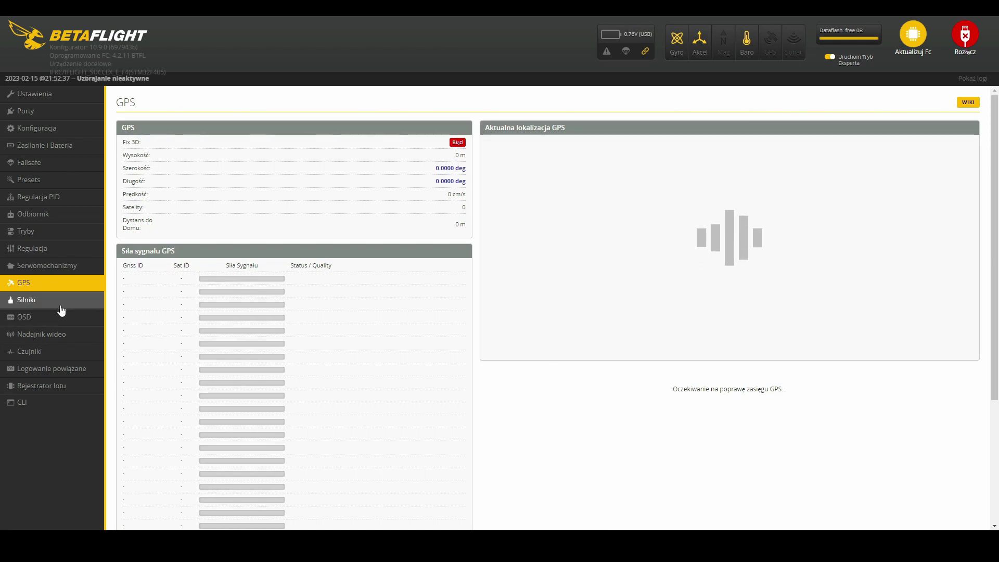
- Review the OSD elements for GPS flight data, including home distance, GPS satellites and altitude
left_click(61, 325)
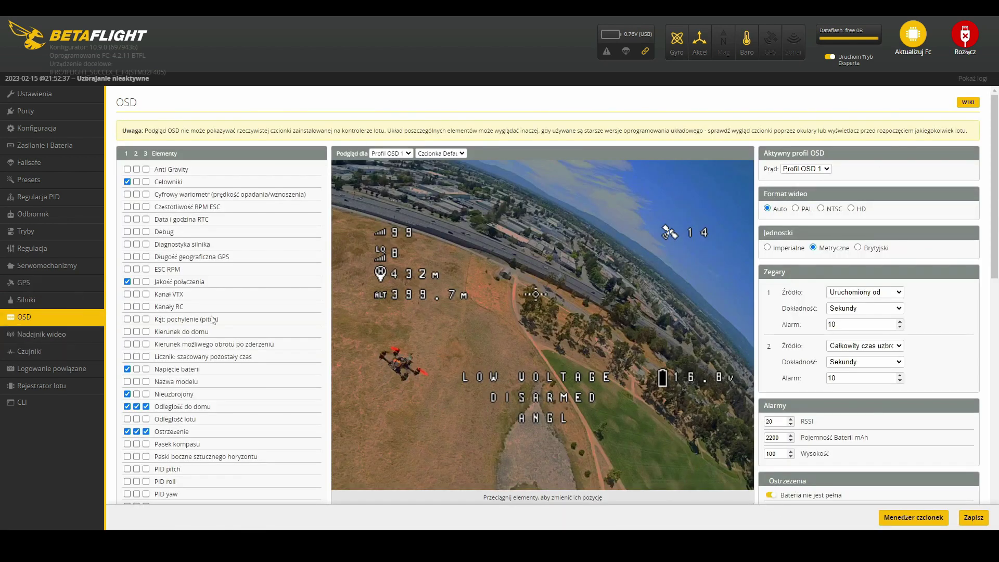
scroll(493, 413, "down", 1)
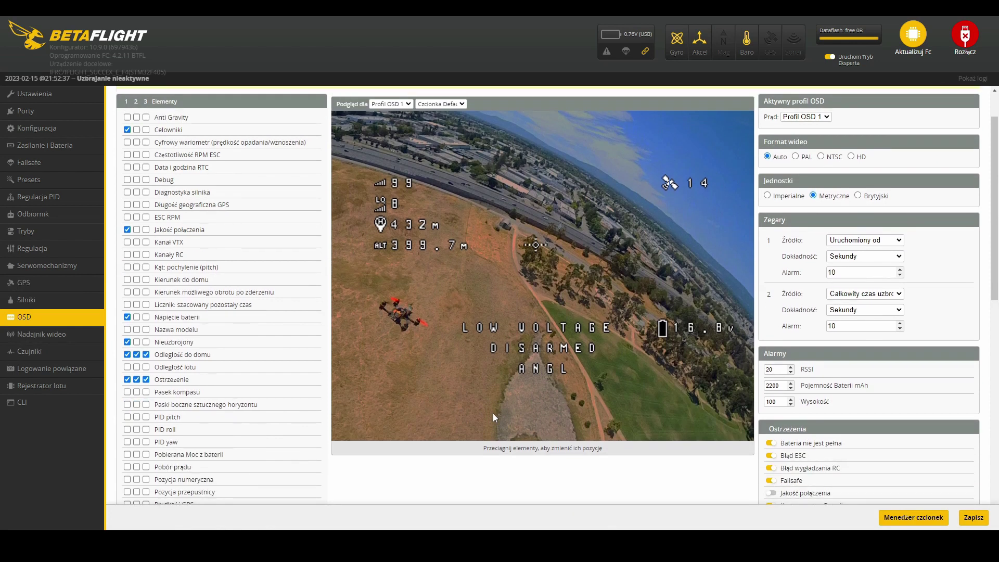
scroll(492, 413, "up", 1)
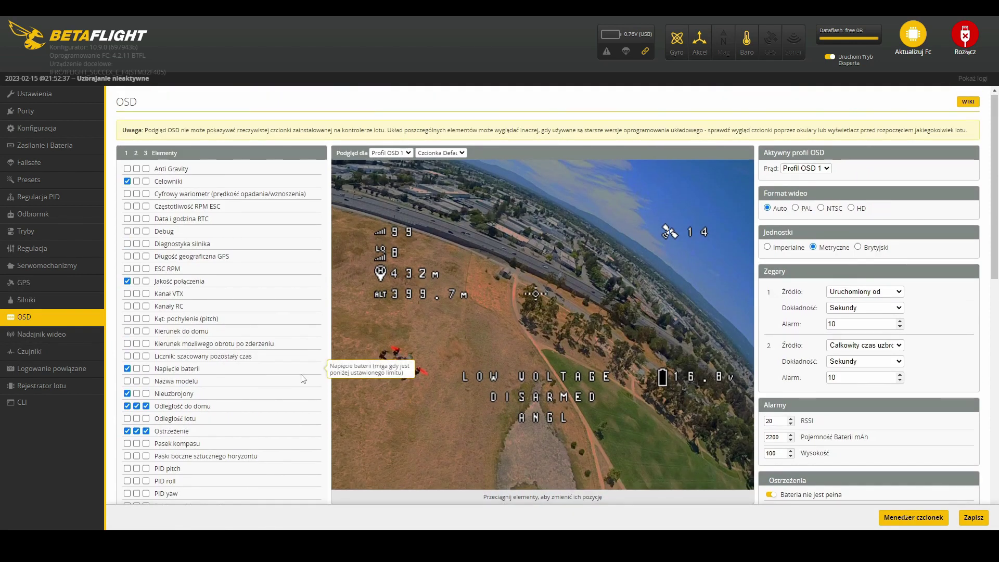
scroll(469, 410, "down", 1)
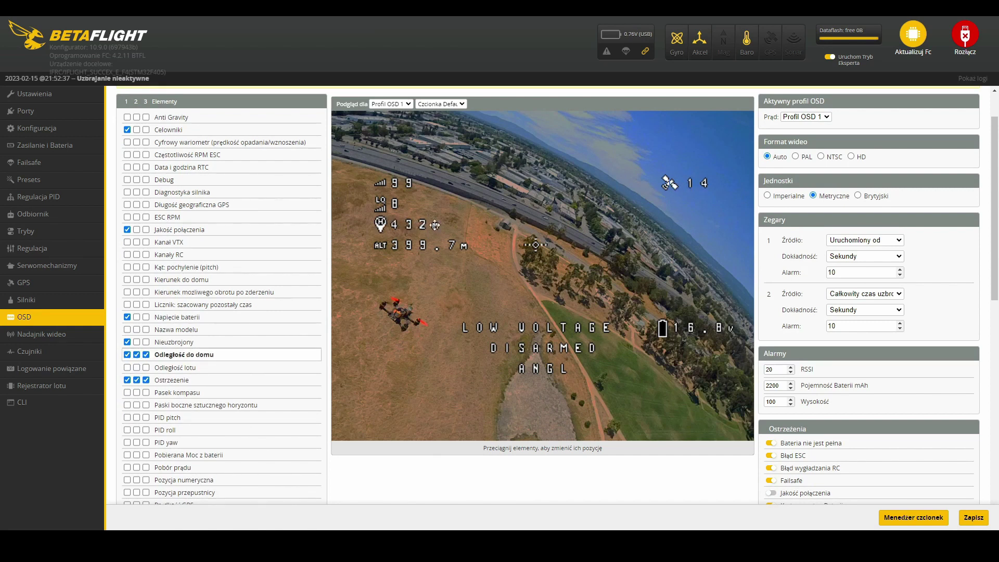
scroll(417, 246, "down", 7)
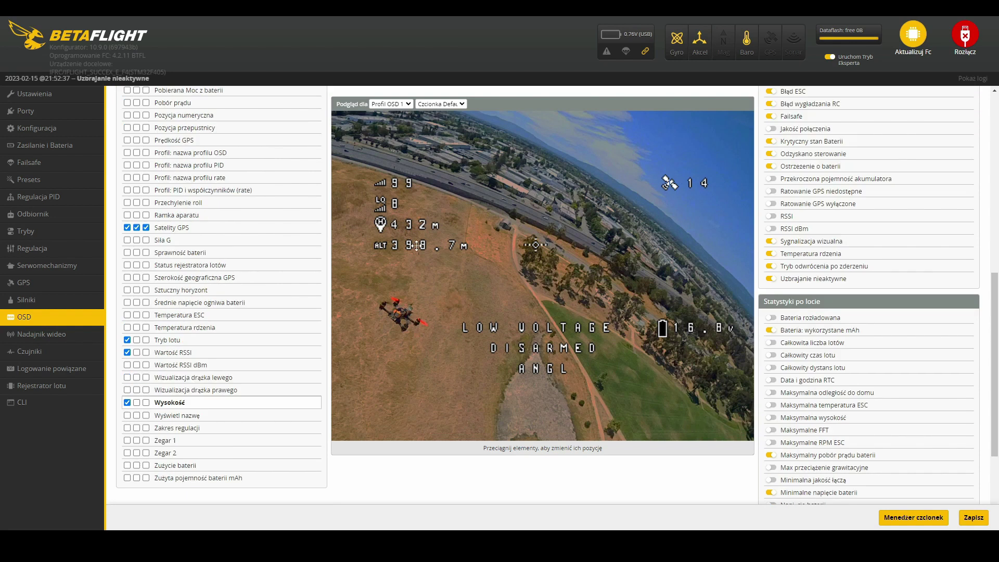